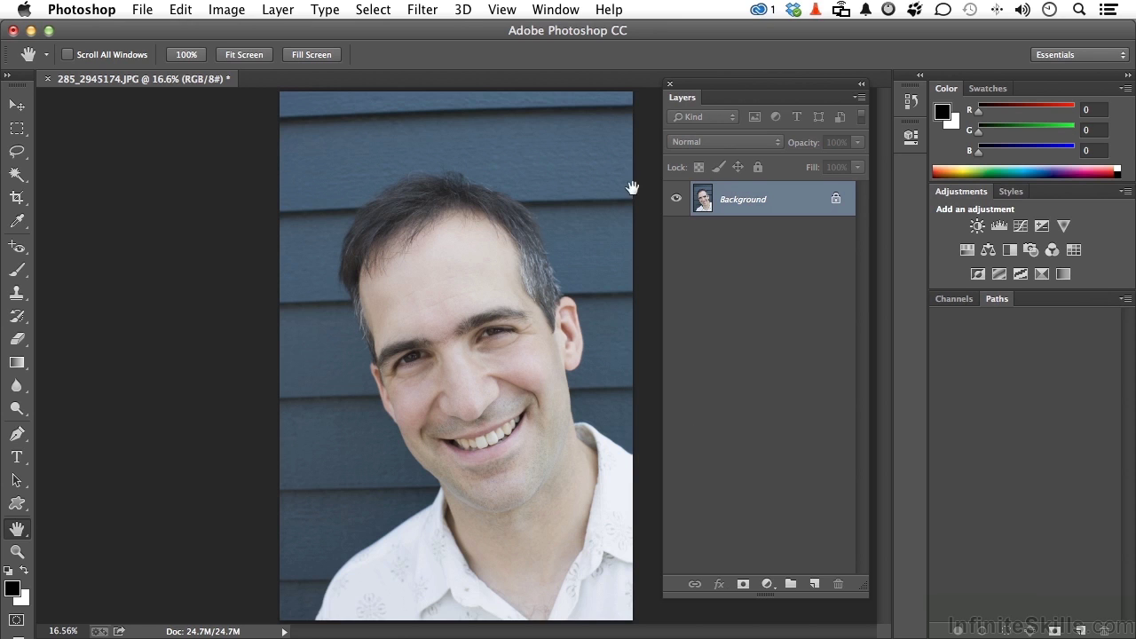
Step: Open the Filter menu for the portrait photo 285_2945174.JPG
{"action": "left_click", "coordinate": [422, 11]}
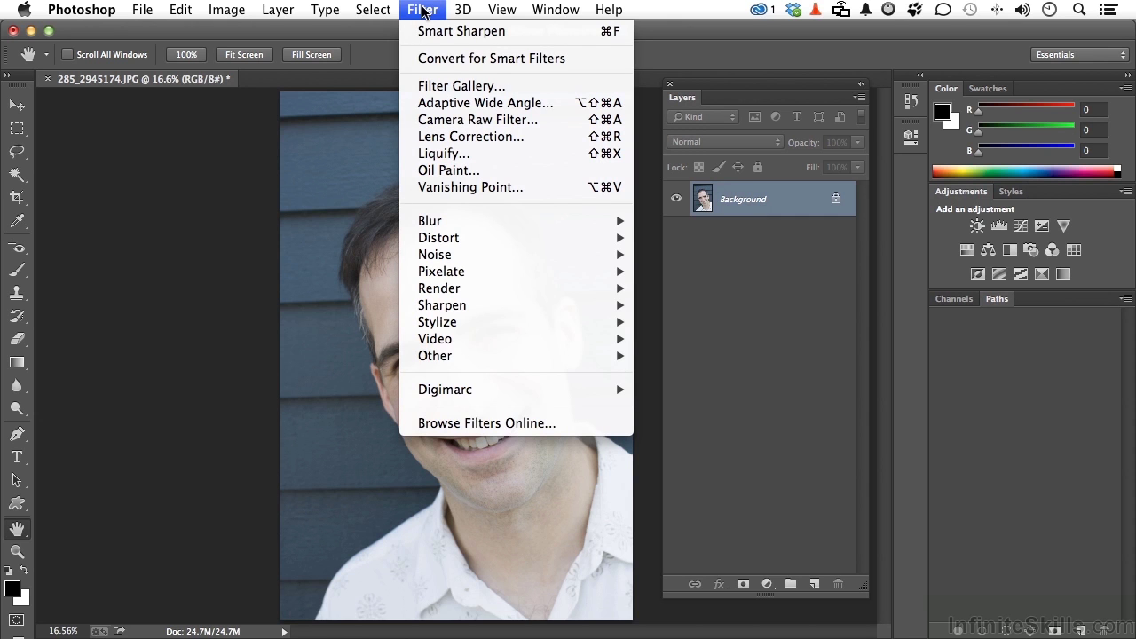
Step: Convert the Background layer for Smart Filters, then bring up the Filter > Sharpen submenu
{"action": "left_click", "coordinate": [433, 59]}
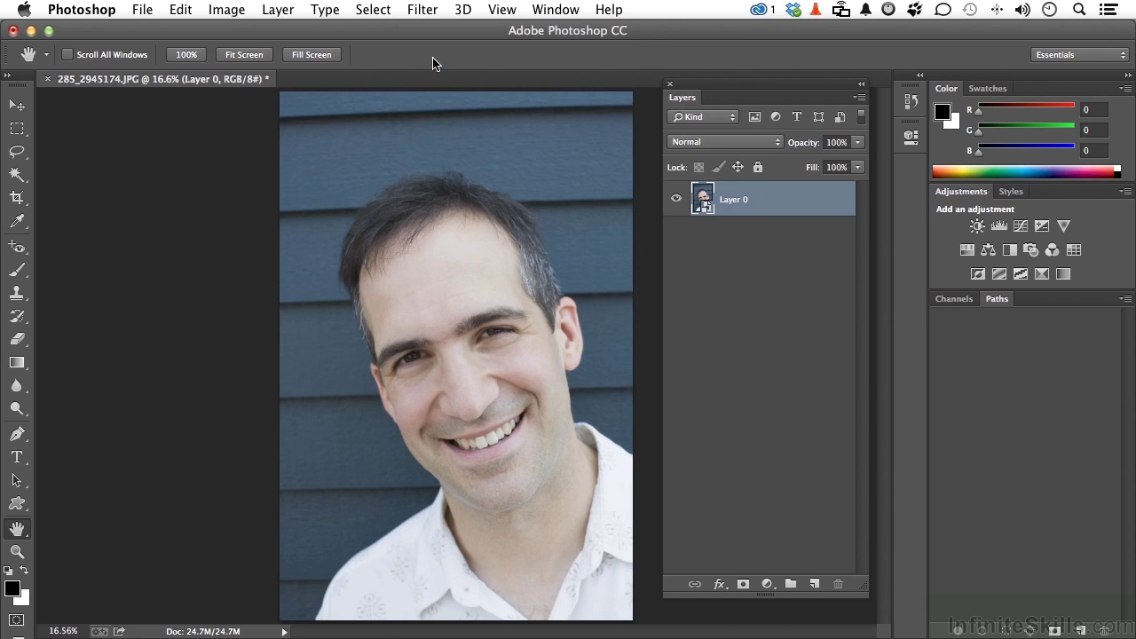
{"action": "left_click", "coordinate": [425, 12]}
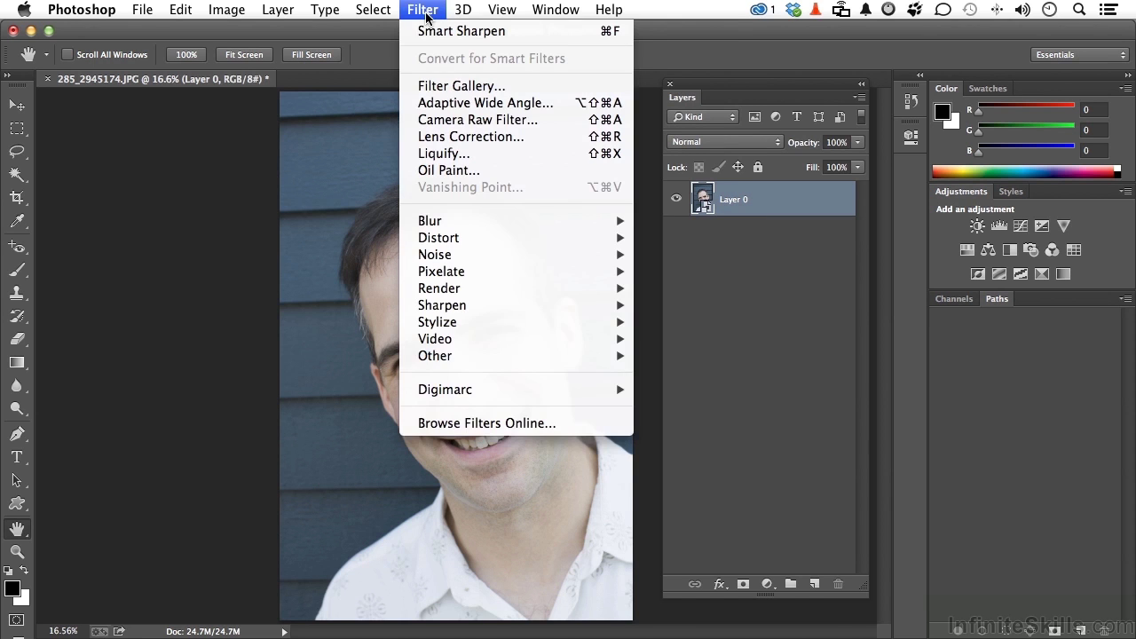
{"action": "mouse_move", "coordinate": [490, 311]}
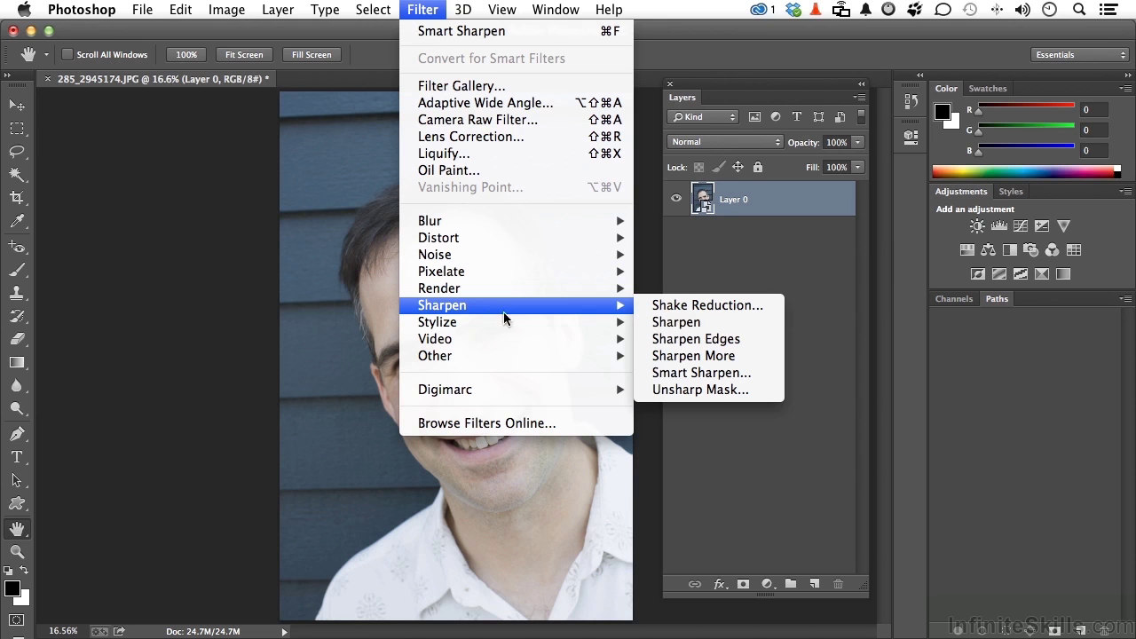
Step: Open Smart Sharpen and zoom its preview out to 25%
{"action": "left_click", "coordinate": [683, 372]}
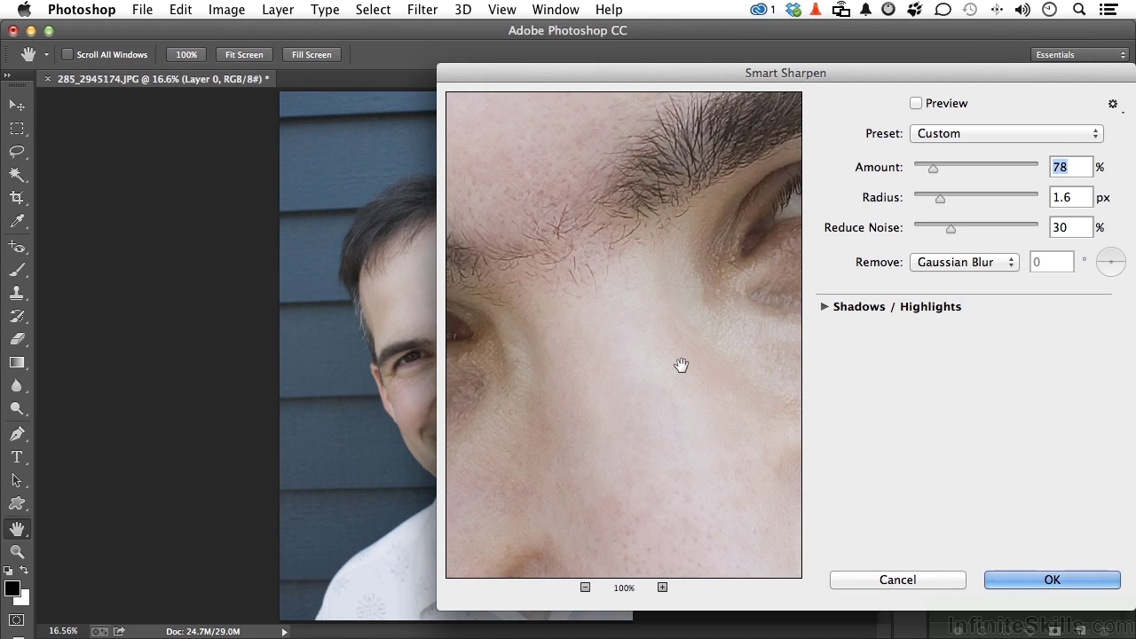
{"action": "left_click", "coordinate": [586, 587]}
{"action": "left_click", "coordinate": [585, 587]}
{"action": "left_click", "coordinate": [585, 587]}
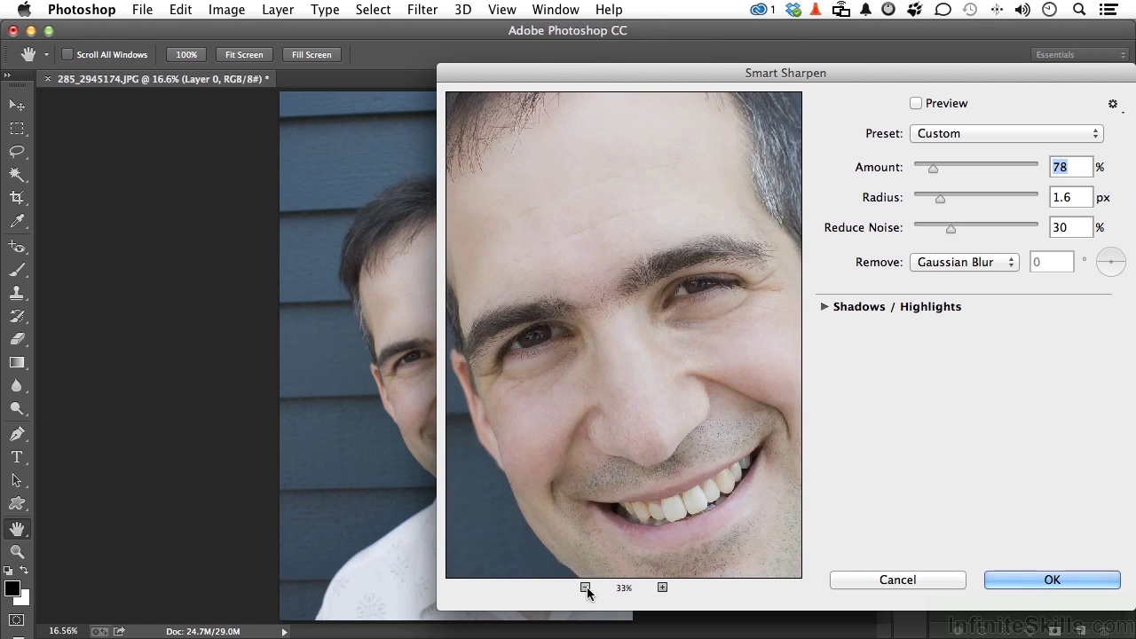
{"action": "left_click", "coordinate": [586, 586]}
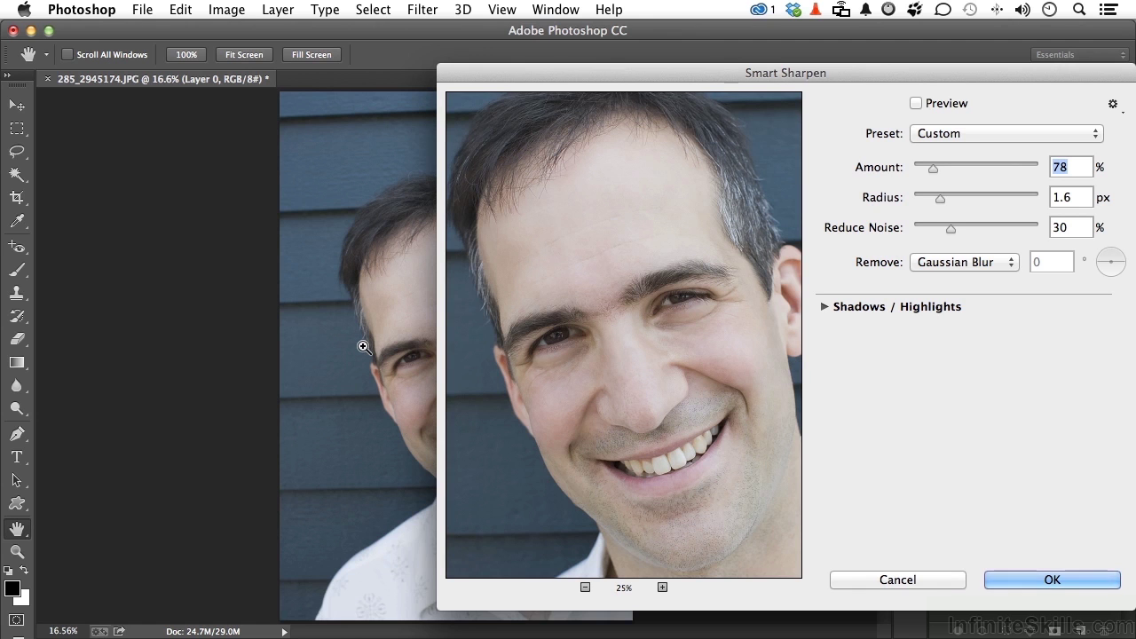
Step: Zoom the document to 25% and nudge the Smart Sharpen dialog slightly
{"action": "left_click", "coordinate": [363, 346], "text": "super"}
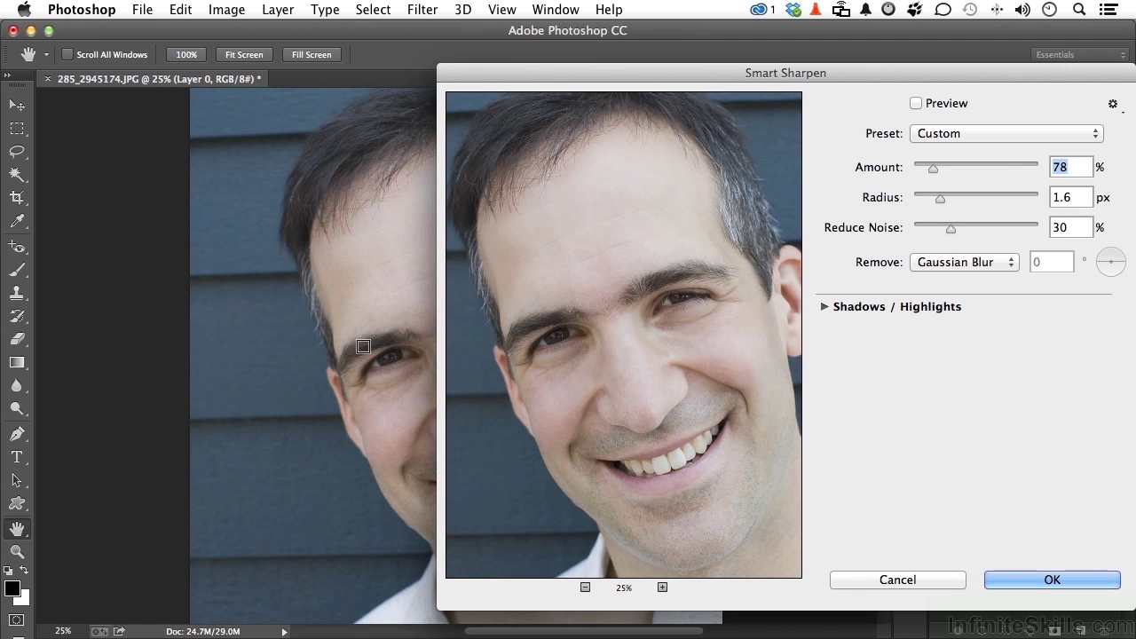
{"action": "scroll", "coordinate": [363, 346], "scroll_direction": "right", "scroll_amount": 10}
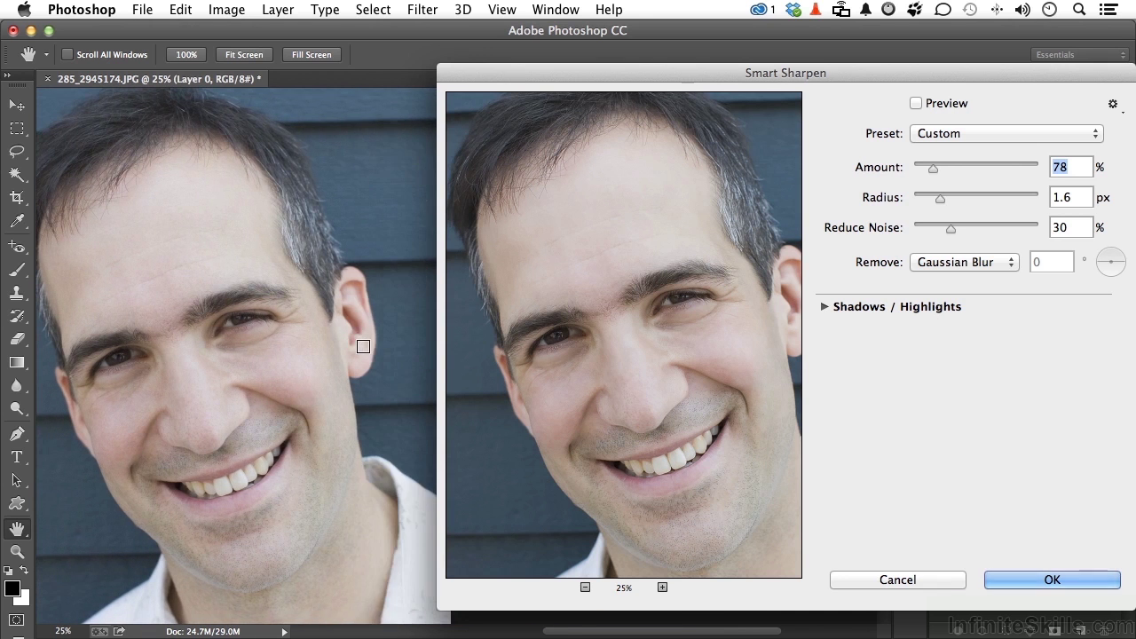
{"action": "scroll", "coordinate": [362, 346], "scroll_direction": "left", "scroll_amount": 3}
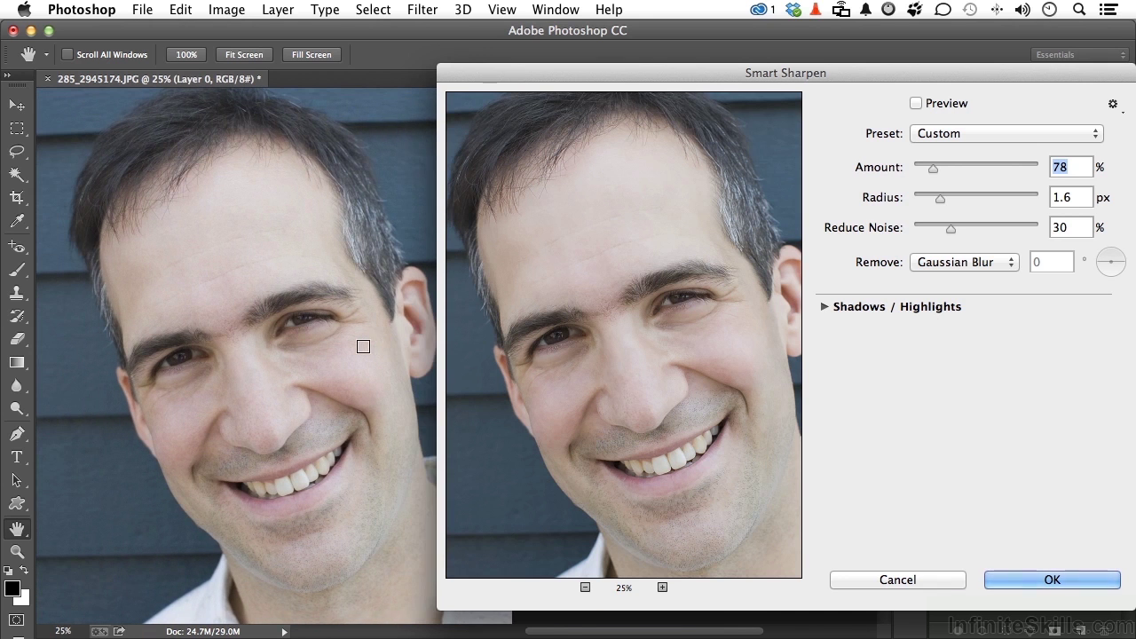
{"action": "left_click_drag", "start_coordinate": [812, 69], "coordinate": [812, 64]}
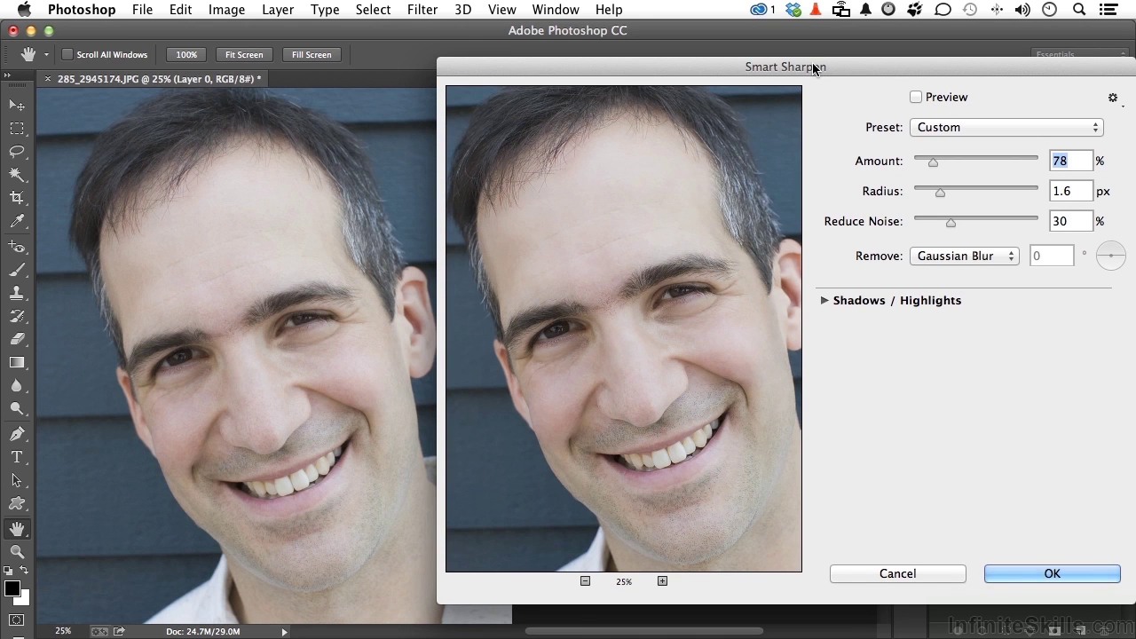
Step: Toggle Preview on and off, recentre the face in the preview, and show the presets
{"action": "left_click", "coordinate": [916, 98]}
{"action": "left_click", "coordinate": [915, 97]}
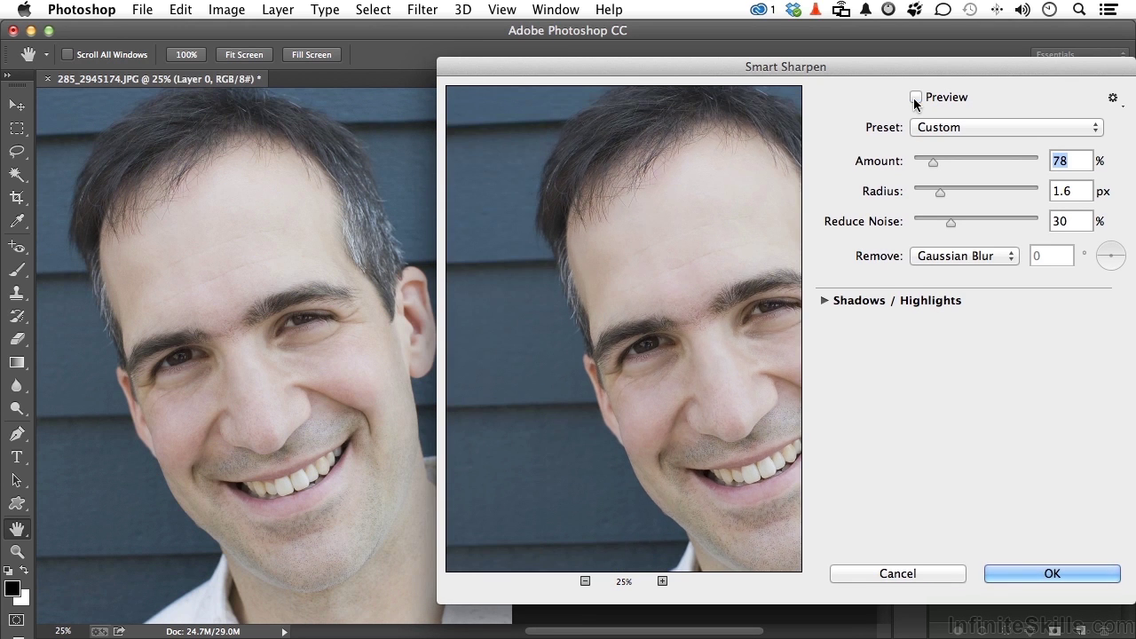
{"action": "left_click_drag", "start_coordinate": [704, 329], "coordinate": [605, 337]}
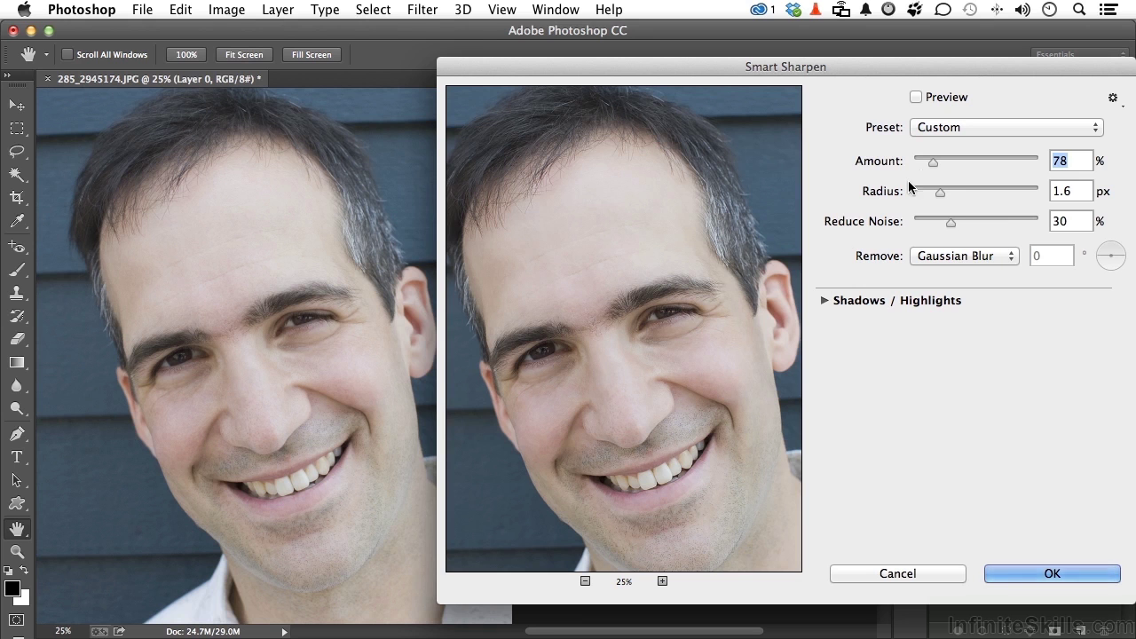
{"action": "left_click", "coordinate": [940, 128]}
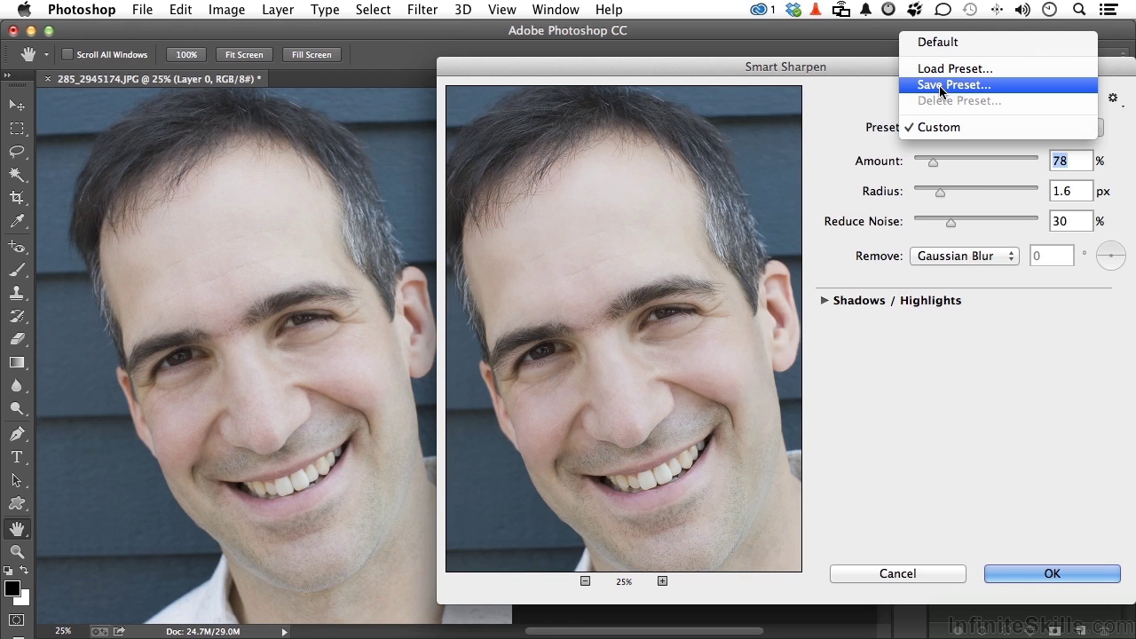
Step: Dismiss the preset menu, keeping Smart Sharpen on the Custom preset
{"action": "left_click", "coordinate": [867, 102]}
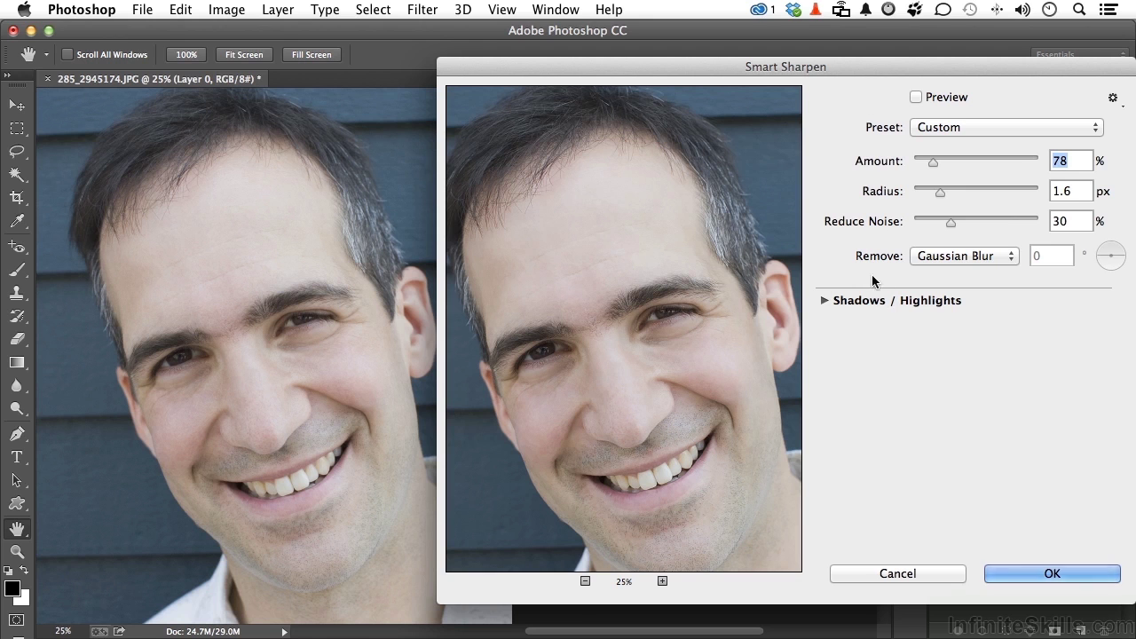
Step: Set Smart Sharpen Radius to 1.6 px and raise Amount to 113%
{"action": "left_click_drag", "start_coordinate": [931, 162], "coordinate": [897, 195]}
{"action": "left_click", "coordinate": [893, 195]}
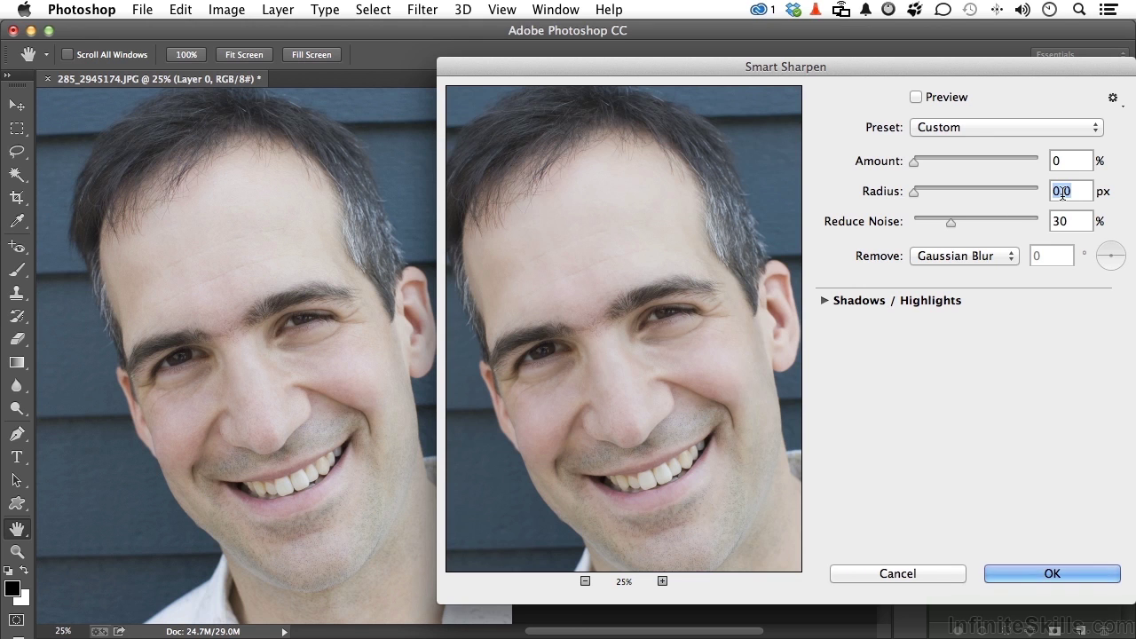
{"action": "type", "text": "1.6"}
{"action": "left_click_drag", "start_coordinate": [913, 162], "coordinate": [941, 163]}
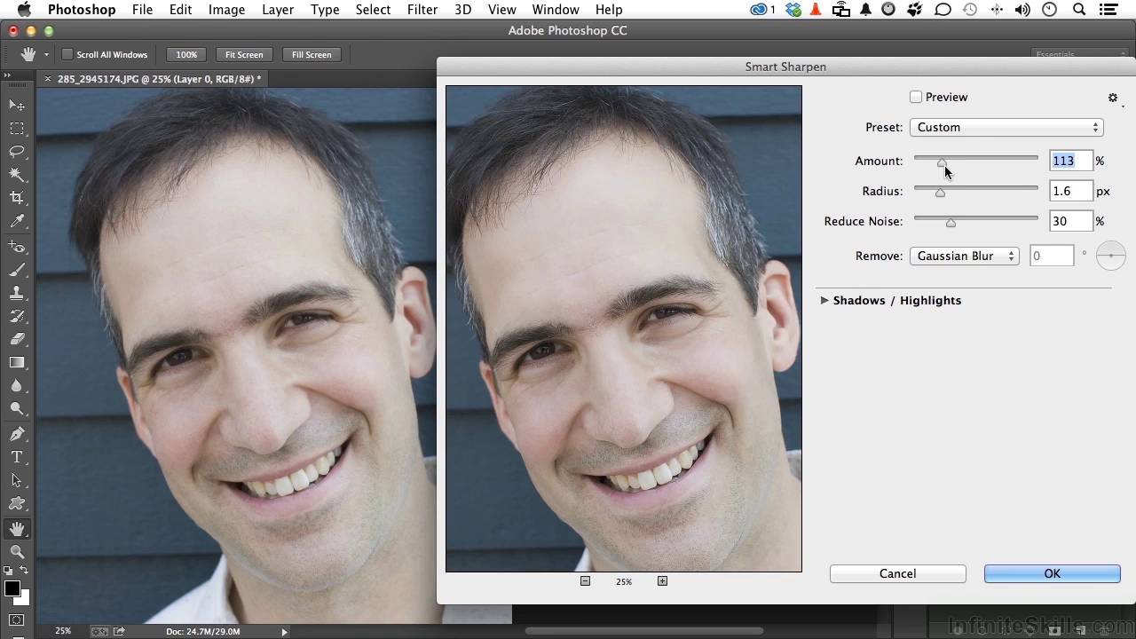
Step: Lower the Smart Sharpen Amount from 113% to 78%
{"action": "left_click_drag", "start_coordinate": [941, 162], "coordinate": [933, 162]}
{"action": "left_click_drag", "start_coordinate": [927, 162], "coordinate": [932, 163]}
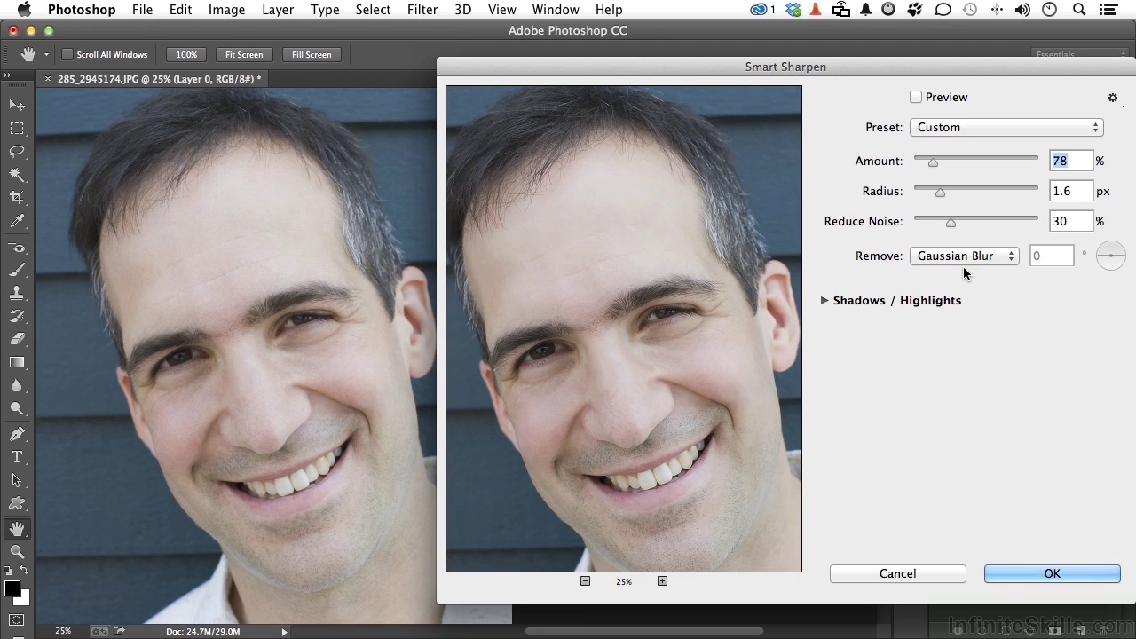
Step: Set Reduce Noise to 16%, keep Gaussian Blur removal, and try the Shadows Fade Amount
{"action": "left_click_drag", "start_coordinate": [949, 222], "coordinate": [932, 223]}
{"action": "left_click", "coordinate": [939, 255]}
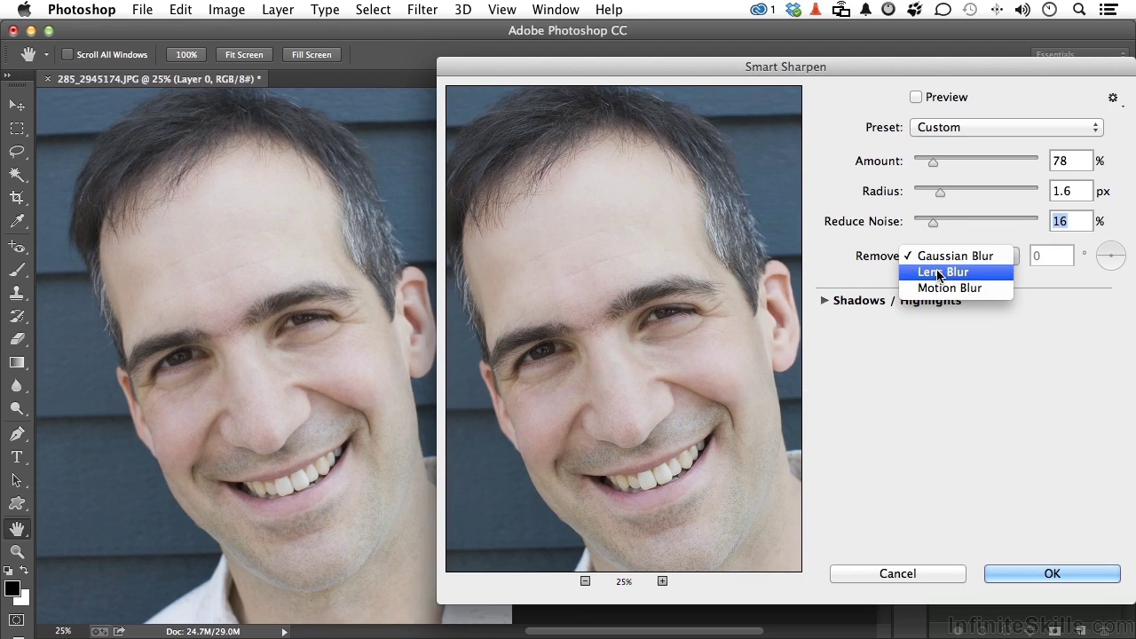
{"action": "left_click", "coordinate": [941, 257]}
{"action": "left_click", "coordinate": [825, 300]}
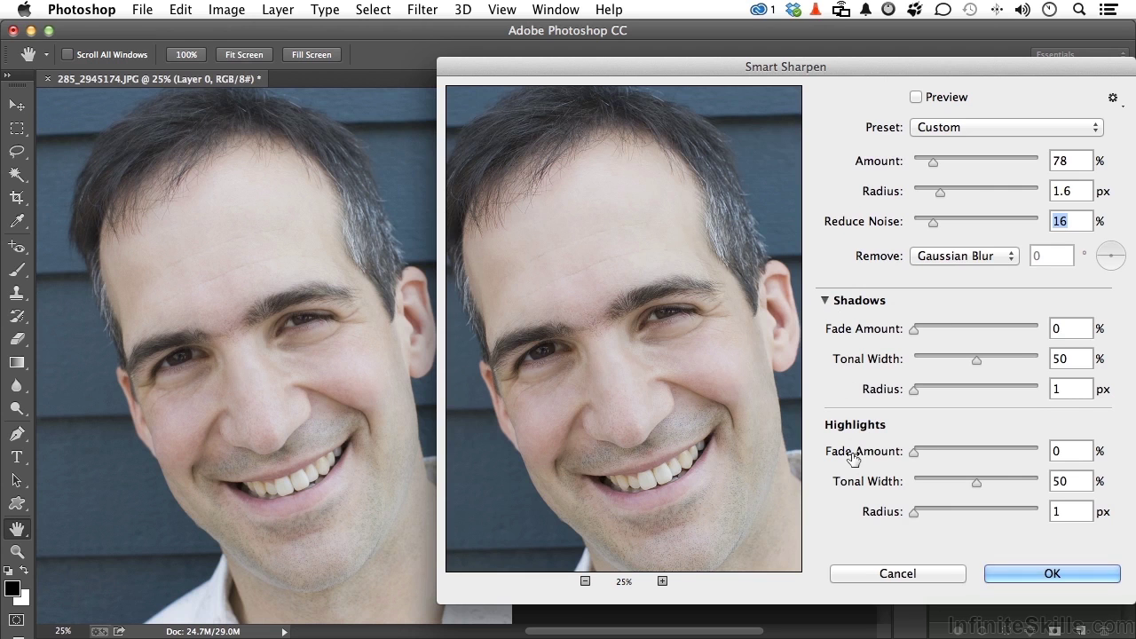
{"action": "mouse_move", "coordinate": [914, 328]}
{"action": "left_mouse_down"}
{"action": "mouse_move", "coordinate": [1040, 329]}
{"action": "mouse_move", "coordinate": [909, 331]}
{"action": "left_mouse_up"}
Step: Apply Smart Sharpen, view the eye at 100%, and compare with the filter hidden
{"action": "left_click", "coordinate": [1032, 572]}
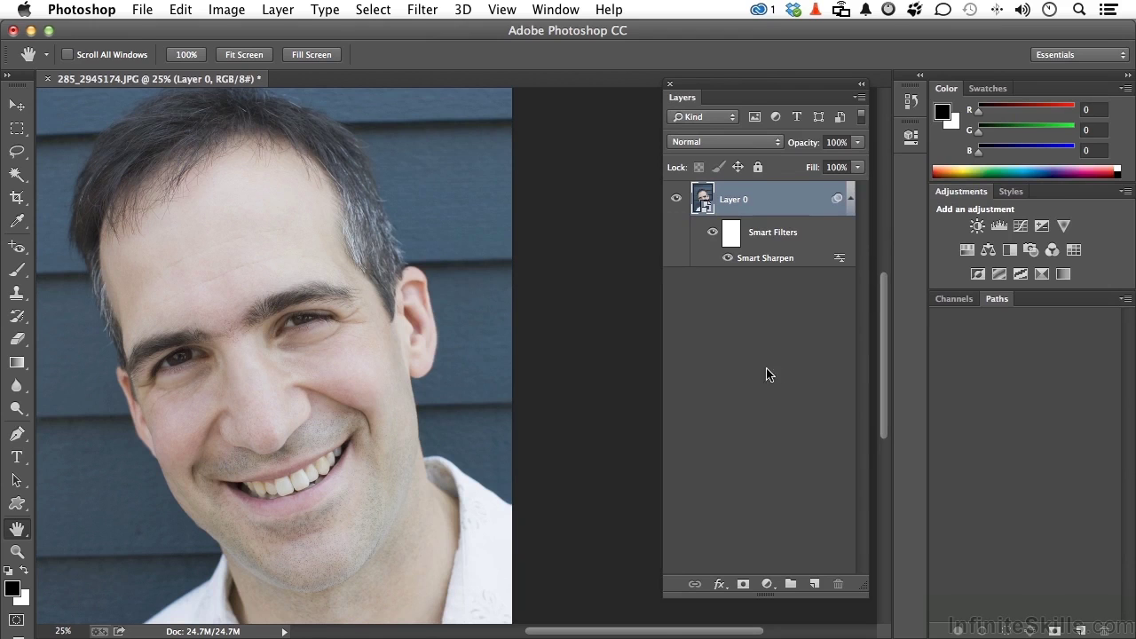
{"action": "double_click", "coordinate": [18, 551]}
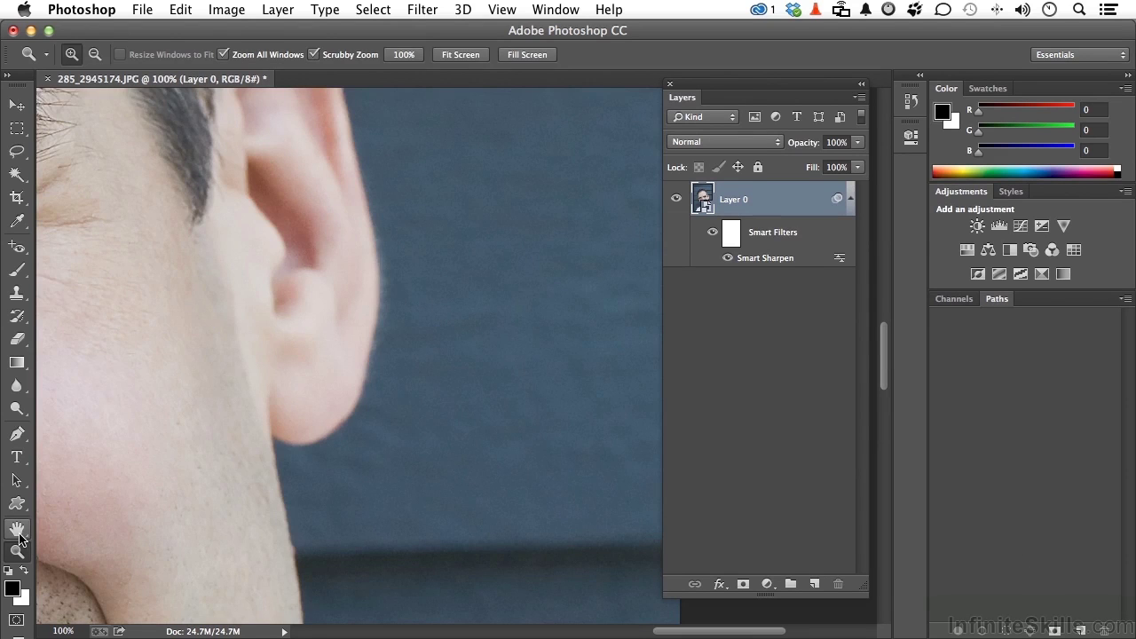
{"action": "left_click", "coordinate": [17, 527]}
{"action": "left_click_drag", "start_coordinate": [119, 477], "coordinate": [866, 491]}
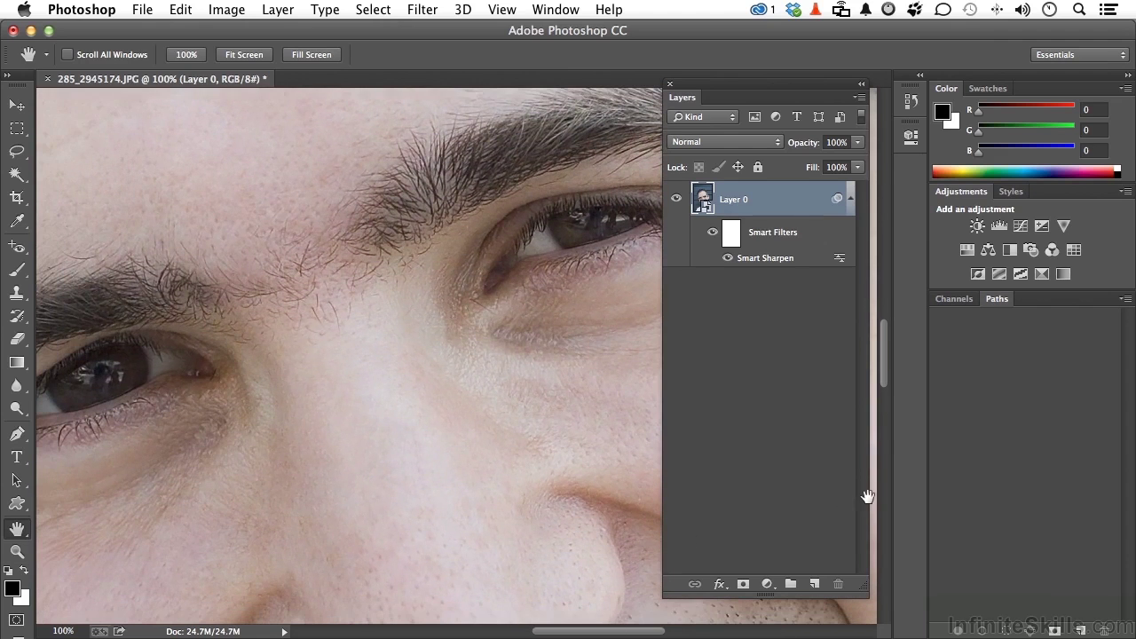
{"action": "left_click", "coordinate": [727, 258]}
{"action": "left_click", "coordinate": [727, 258]}
Step: Compare the nose and mouth with Smart Sharpen off and on, then reselect Layer 0
{"action": "left_click_drag", "start_coordinate": [354, 491], "coordinate": [329, 89]}
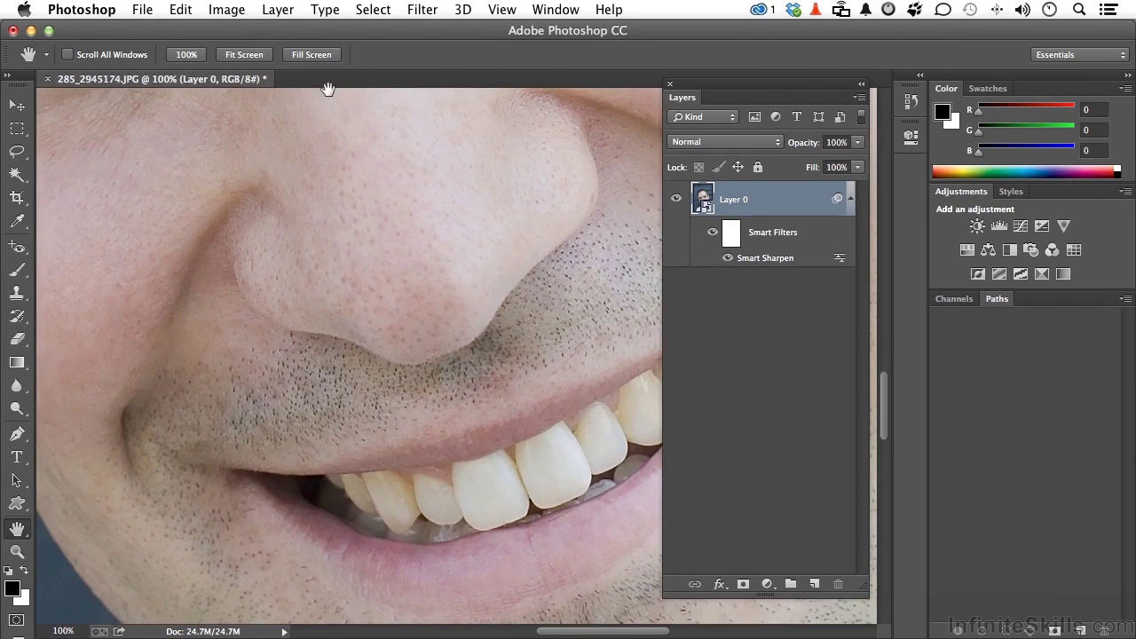
{"action": "left_click", "coordinate": [728, 258]}
{"action": "left_click", "coordinate": [728, 259]}
{"action": "left_click_drag", "start_coordinate": [441, 373], "coordinate": [441, 385]}
{"action": "scroll", "coordinate": [441, 386], "scroll_direction": "up", "scroll_amount": 10}
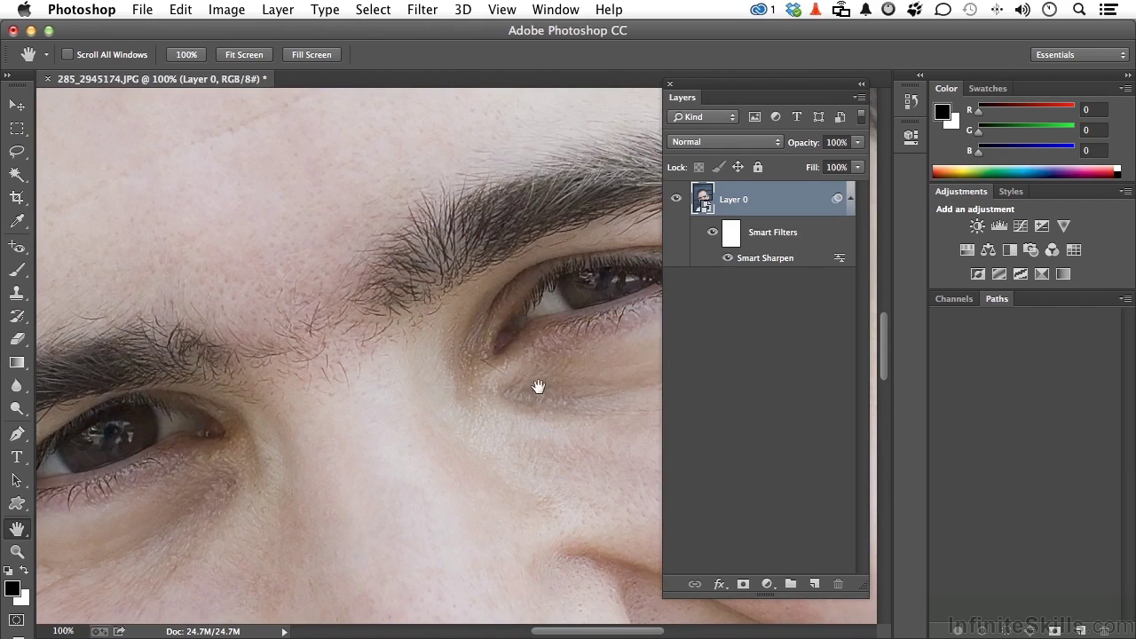
{"action": "left_click", "coordinate": [799, 389]}
{"action": "left_click", "coordinate": [717, 213]}
Step: Reapply Smart Sharpen as a second smart filter, toggle its visibility, and fit the portrait on screen
{"action": "left_click", "coordinate": [431, 14]}
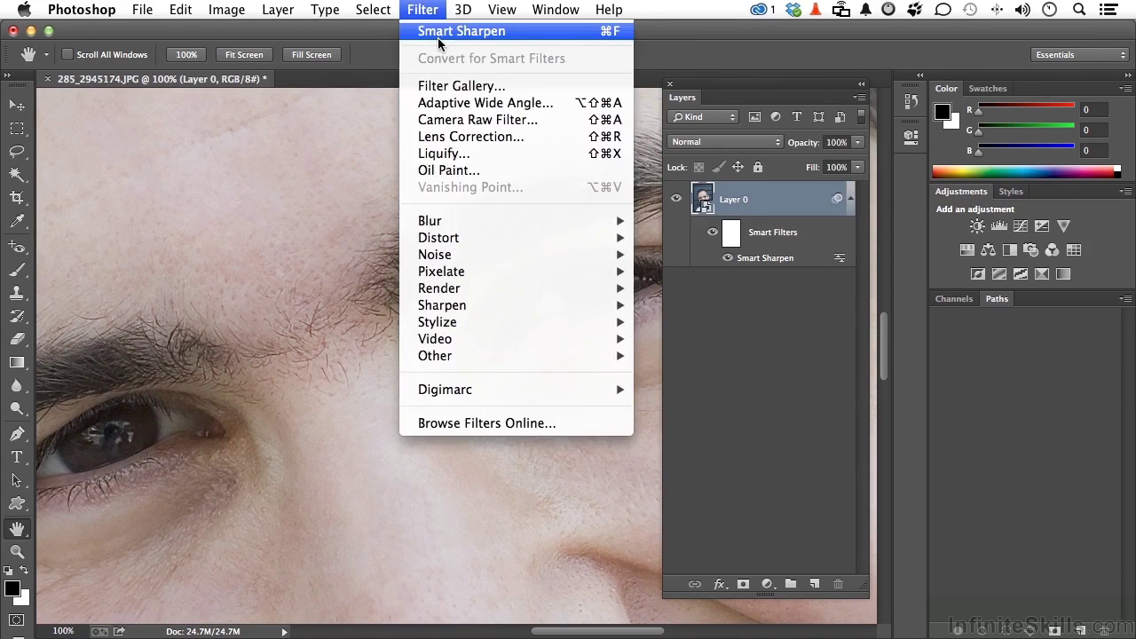
{"action": "left_click", "coordinate": [434, 31]}
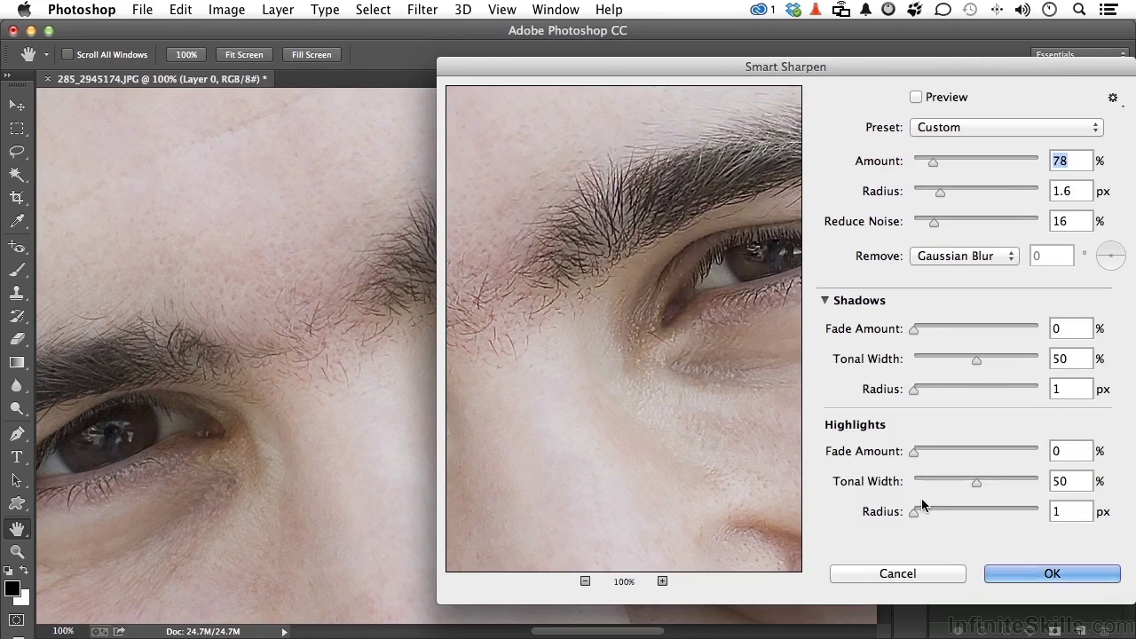
{"action": "left_click", "coordinate": [1037, 576]}
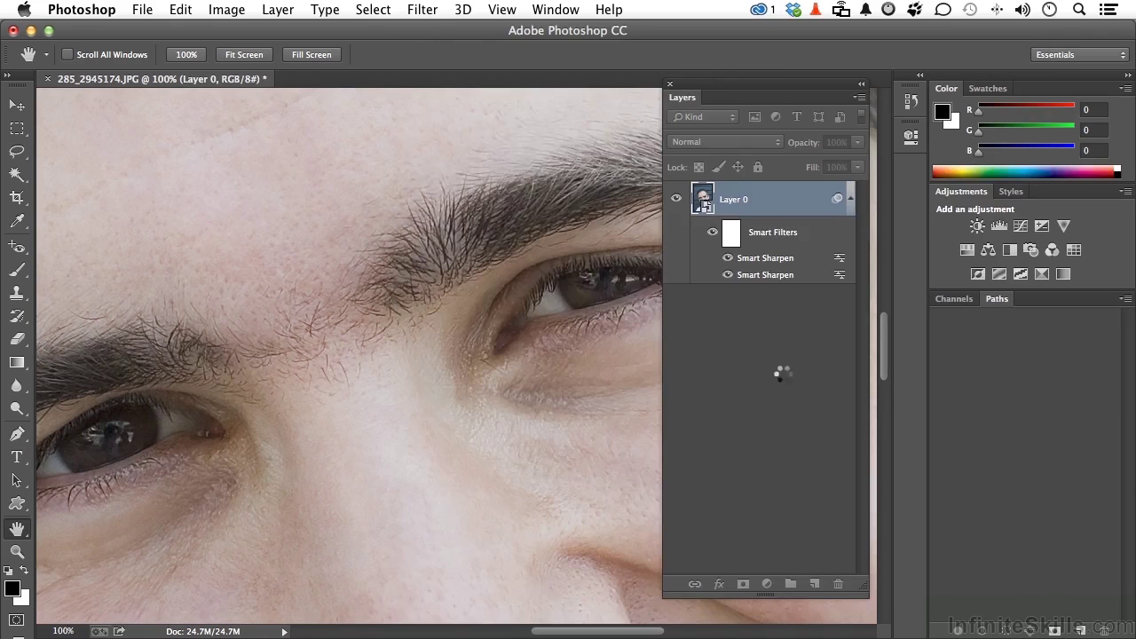
{"action": "left_click", "coordinate": [727, 275]}
{"action": "left_click", "coordinate": [728, 275]}
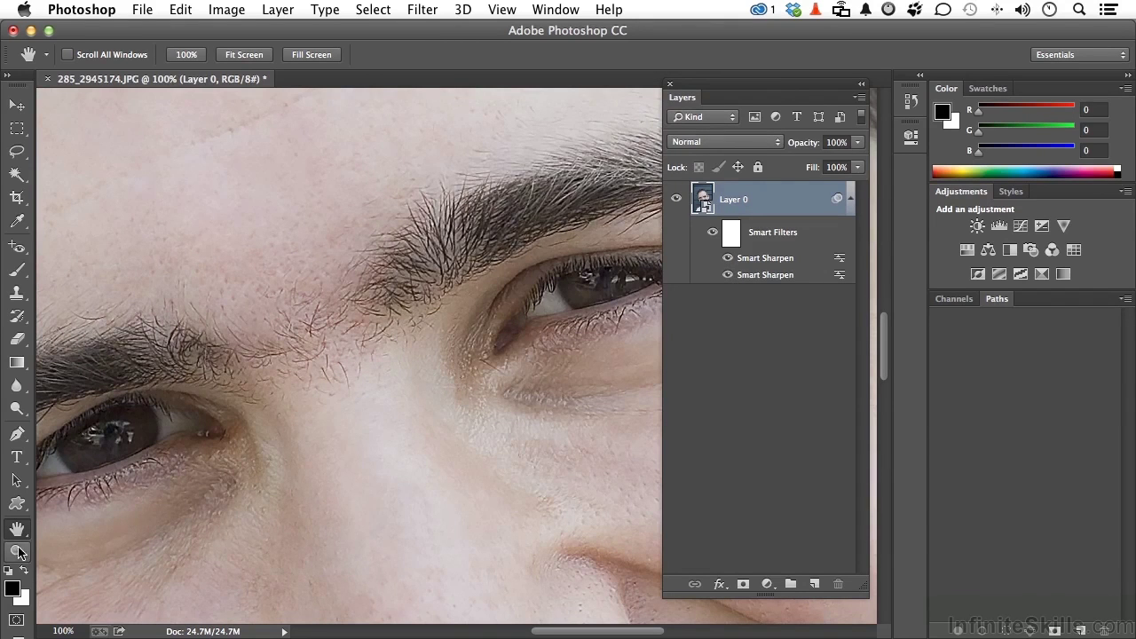
{"action": "double_click", "coordinate": [17, 530]}
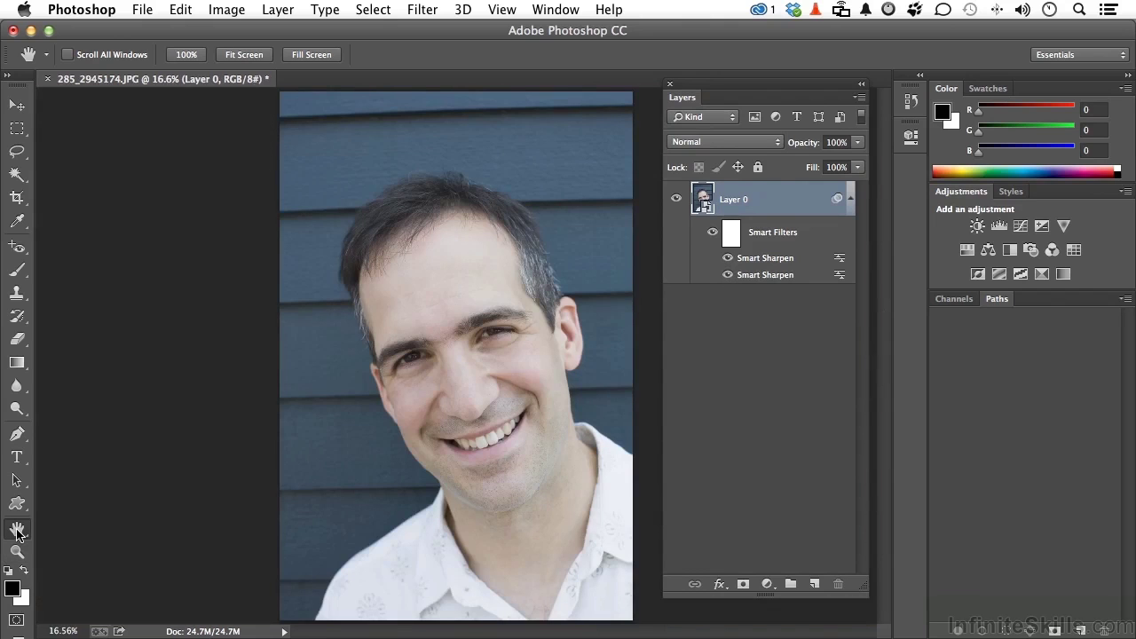